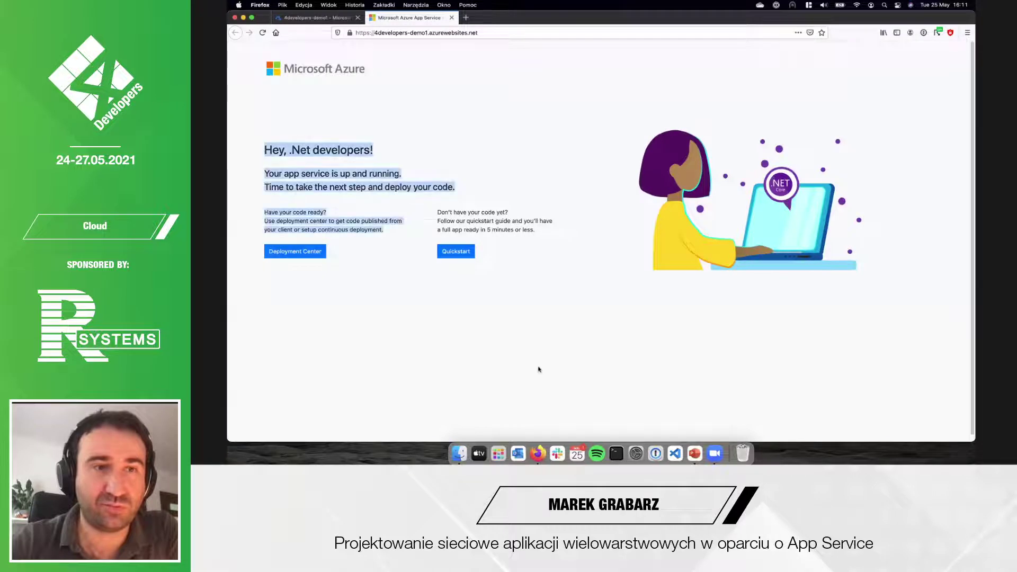
click(477, 345)
triple_click(324, 145)
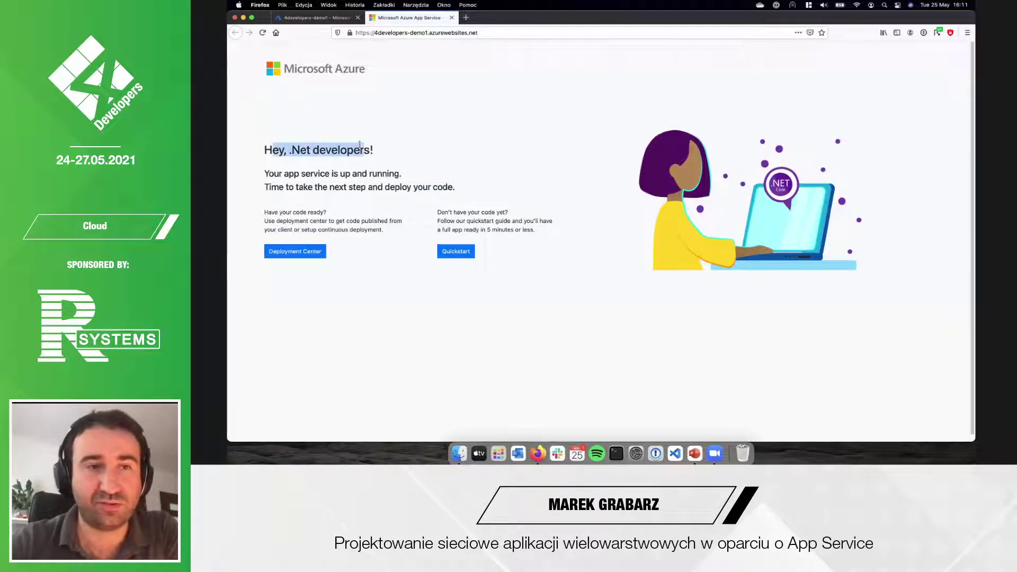
click(360, 154)
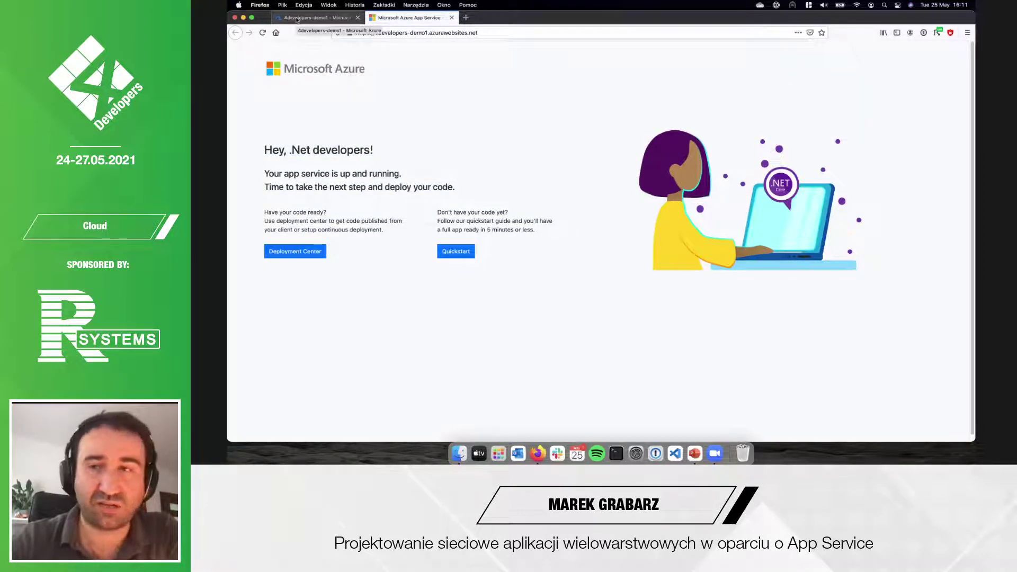
- Find the public IPv4 address on WhatIsMyIP.com through a web search in a new browser tab and copy it
click(297, 20)
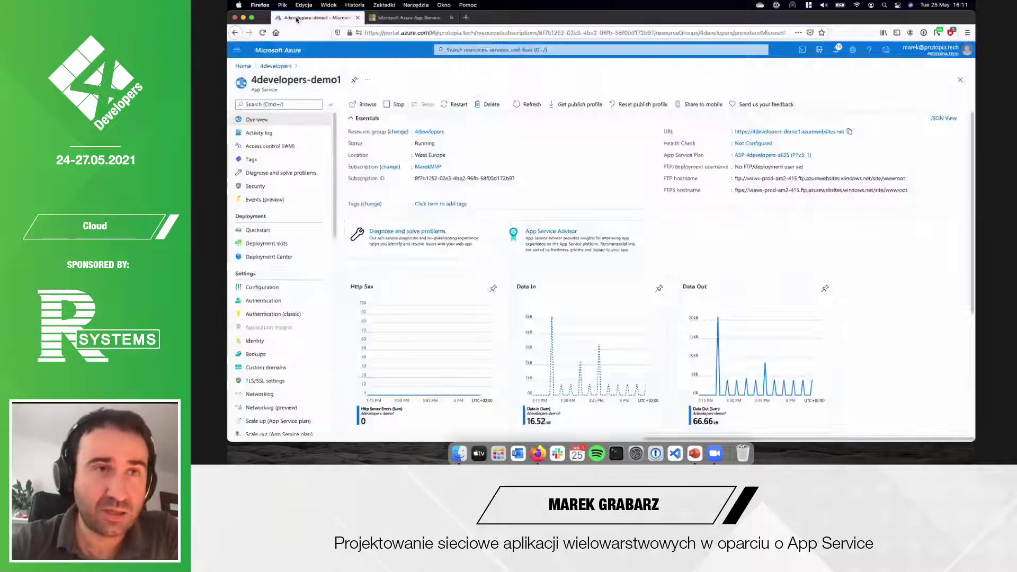
click(468, 20)
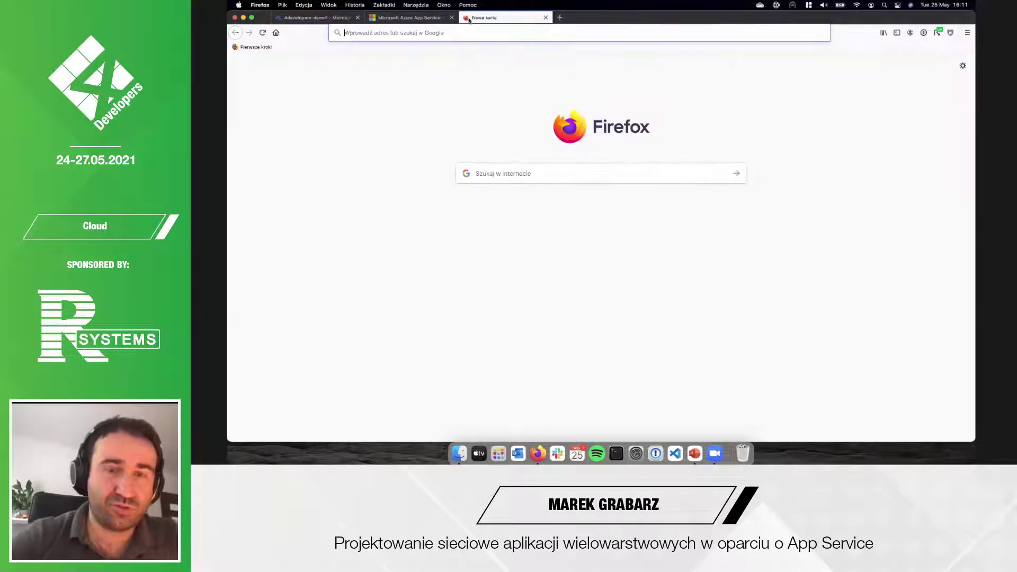
text(ip)
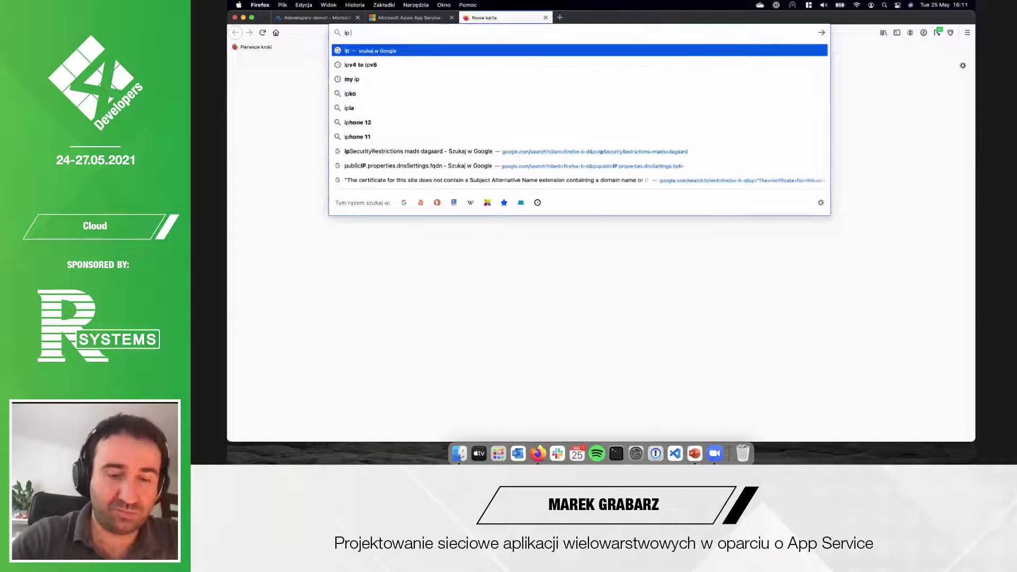
text( add)
key(BackSpace)
key(BackSpace)
key(BackSpace)
key(BackSpace)
key(BackSpace)
key(BackSpace)
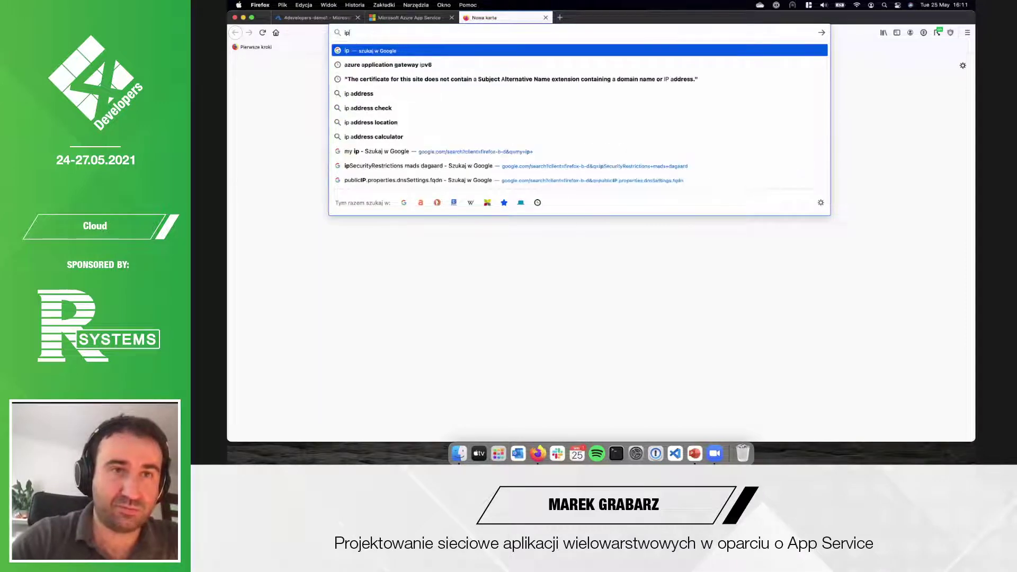
text(my ip address)
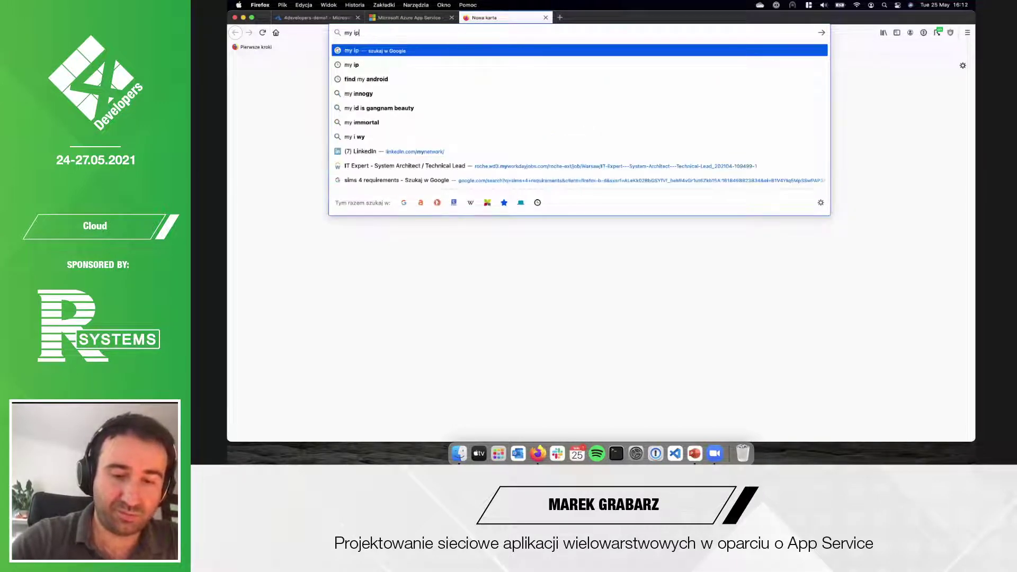
key(Return)
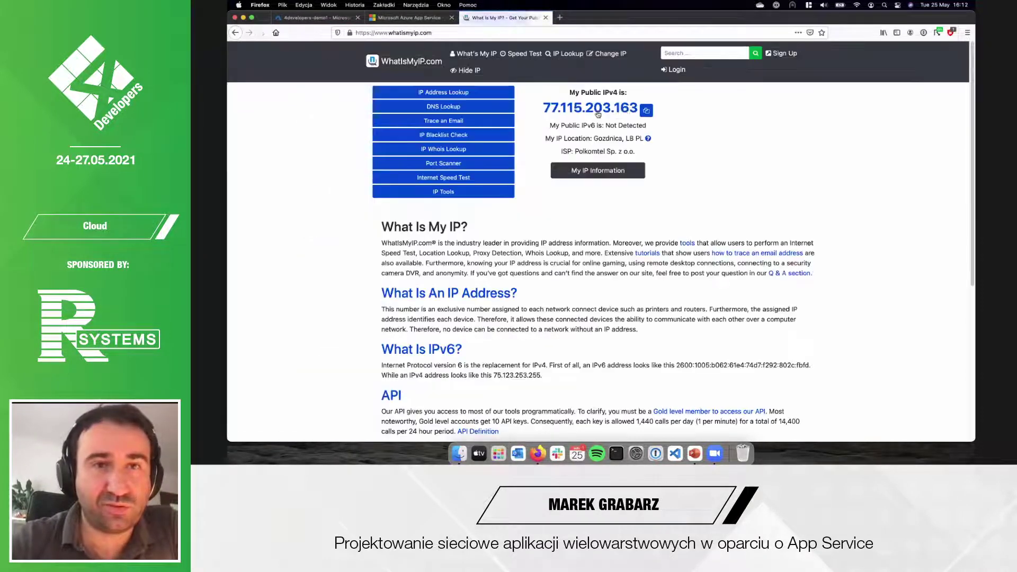
click(646, 110)
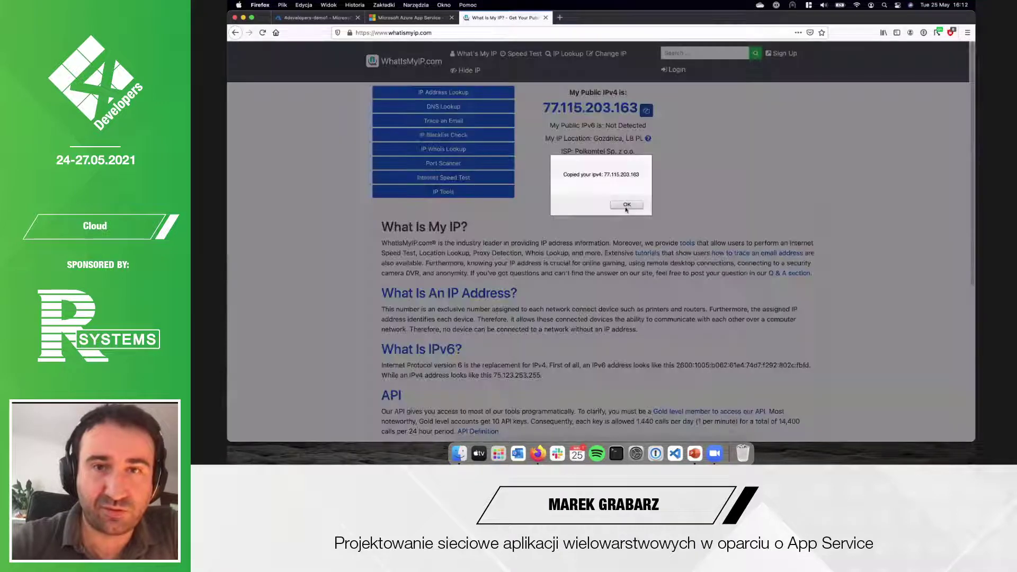
click(627, 207)
- Return to the 4developers-demo1 app service and open the Access Restrictions configuration from its Networking settings
click(333, 19)
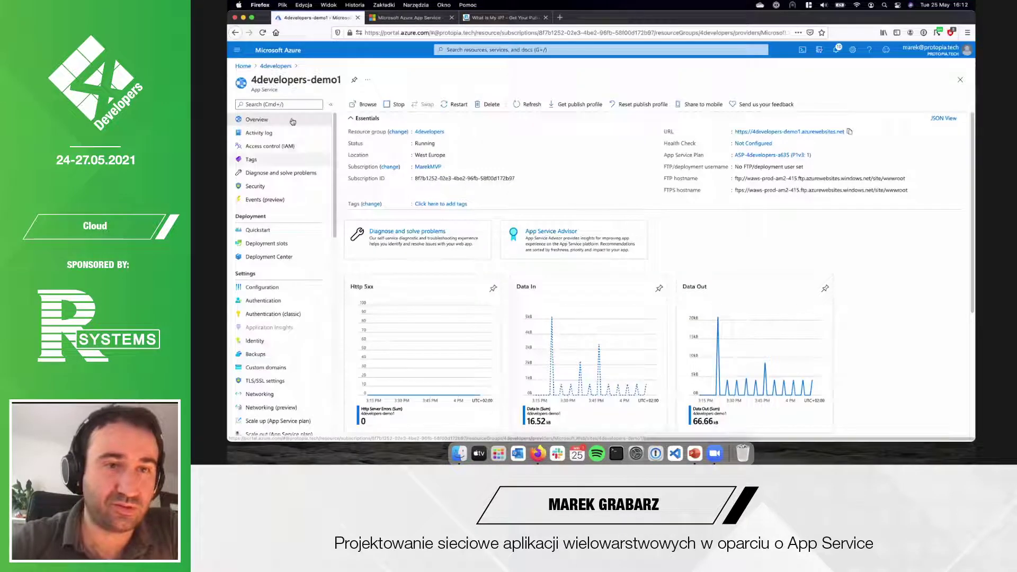
scroll(288, 154, down, 3)
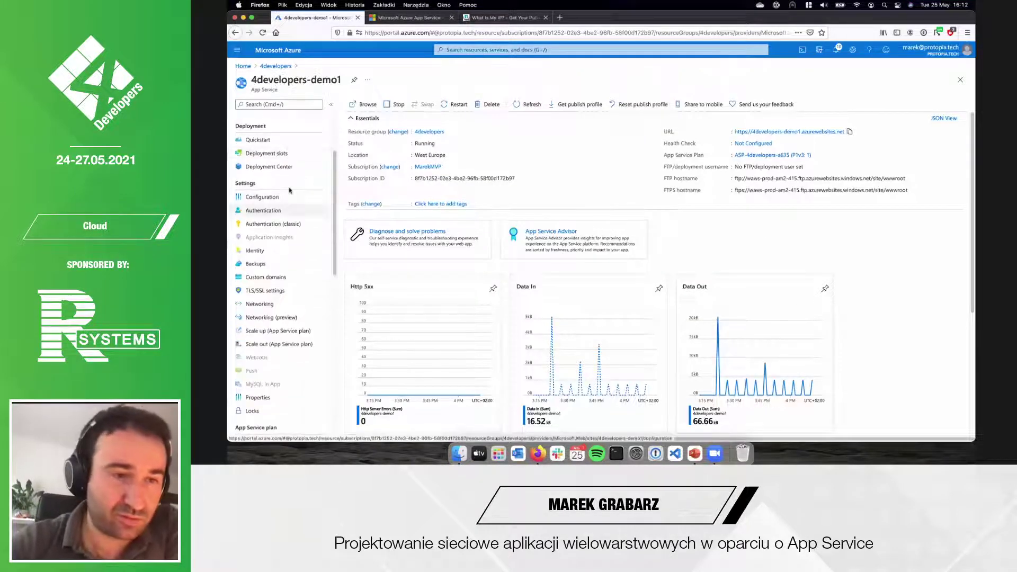
scroll(270, 259, down, 2)
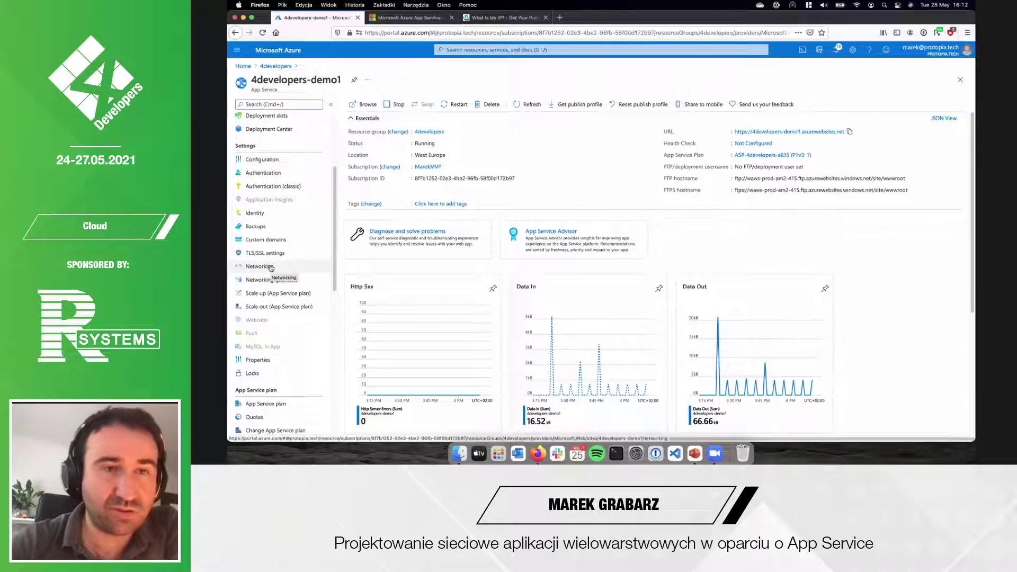
click(271, 267)
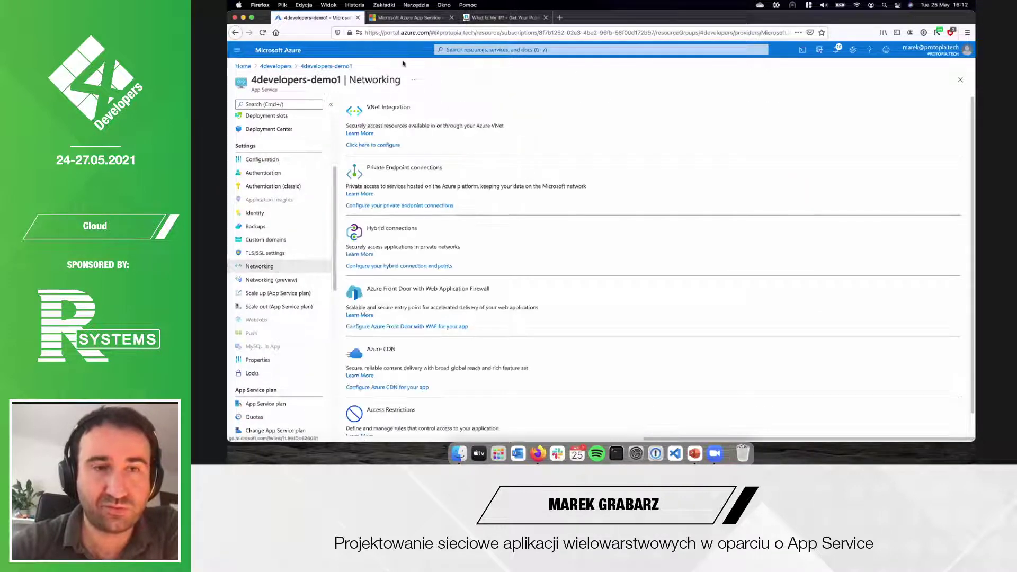
scroll(415, 233, down, 1)
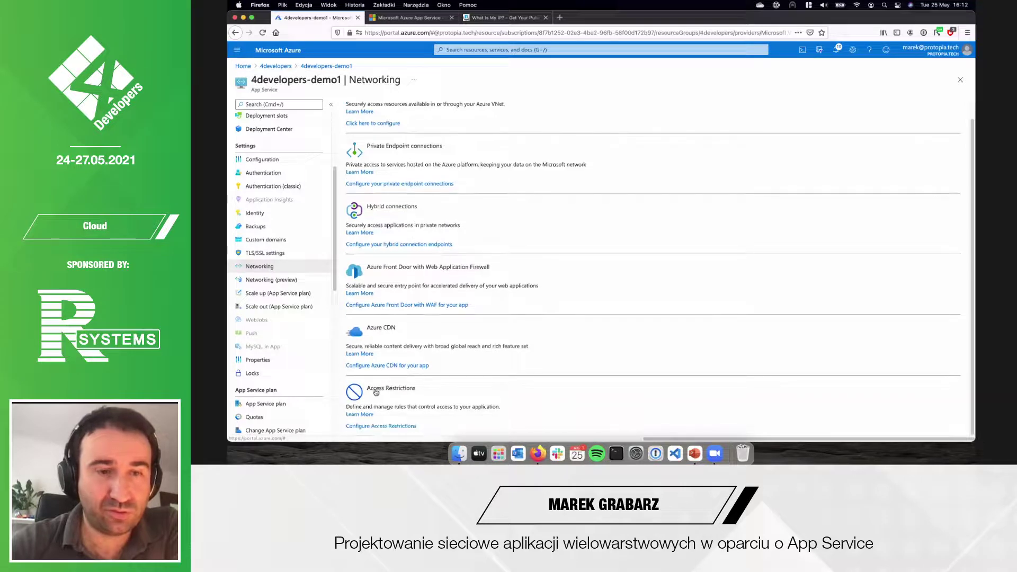
click(393, 427)
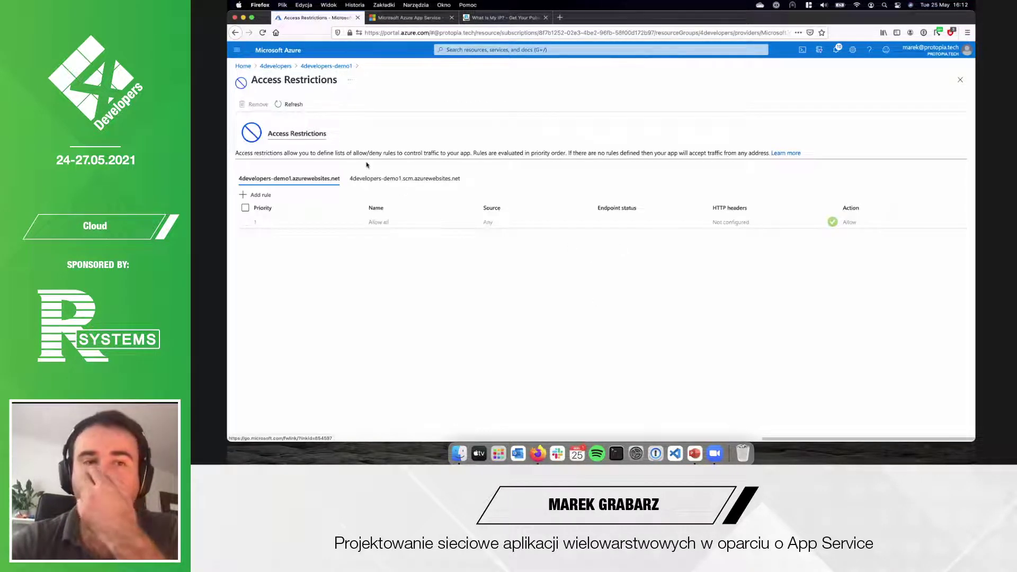
- Add a Deny access rule with priority 100 for the copied IPv4 address as a /32 block
click(258, 196)
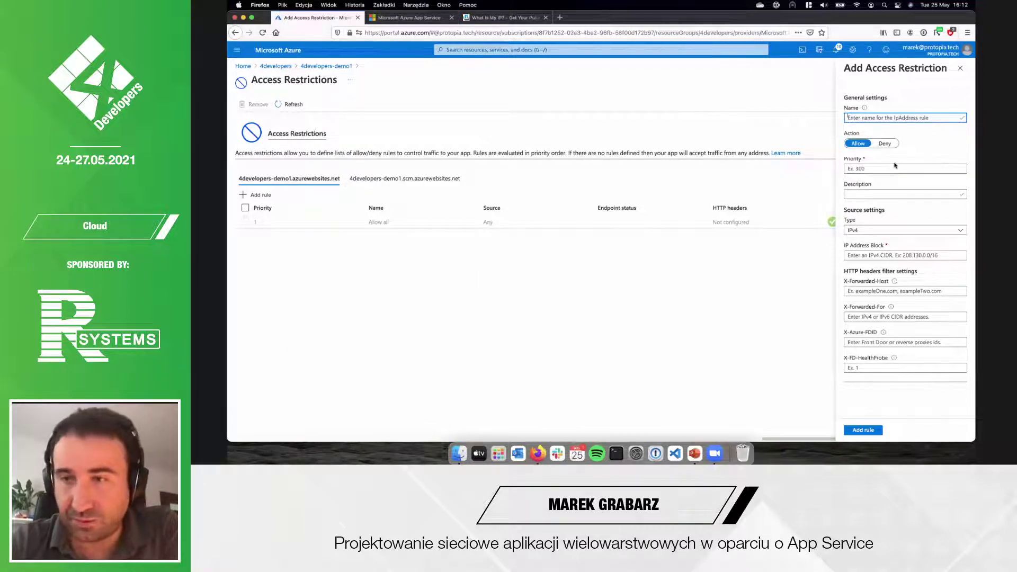
click(883, 144)
click(876, 171)
click(876, 171)
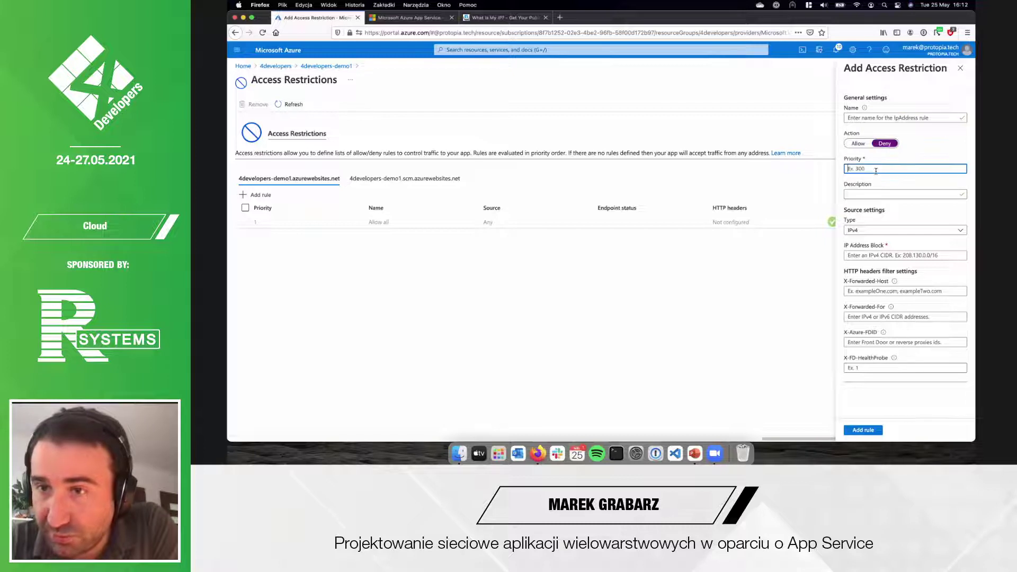
text(100)
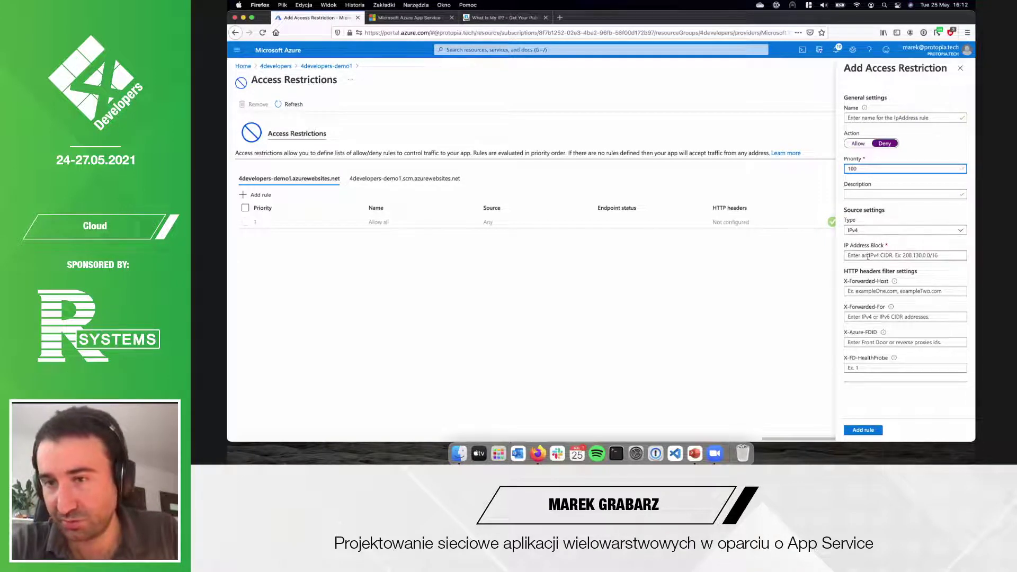
click(945, 257)
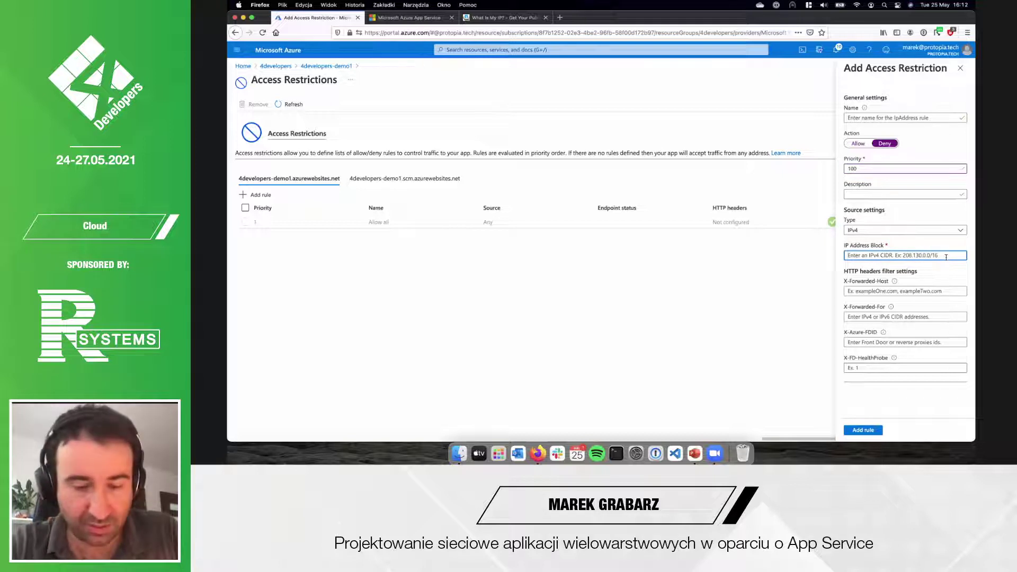
key(super+v)
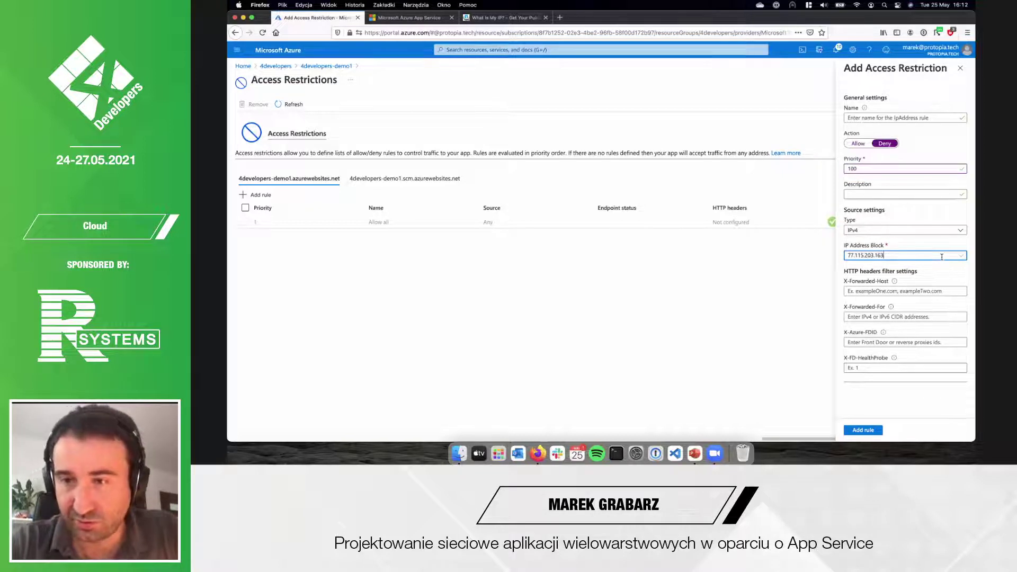
text(/32)
click(914, 244)
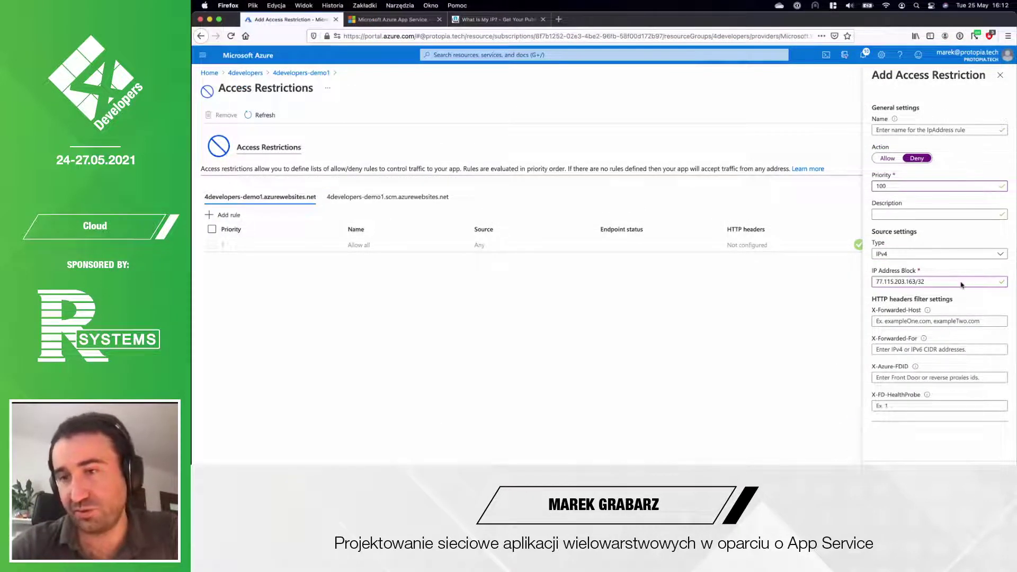
click(952, 457)
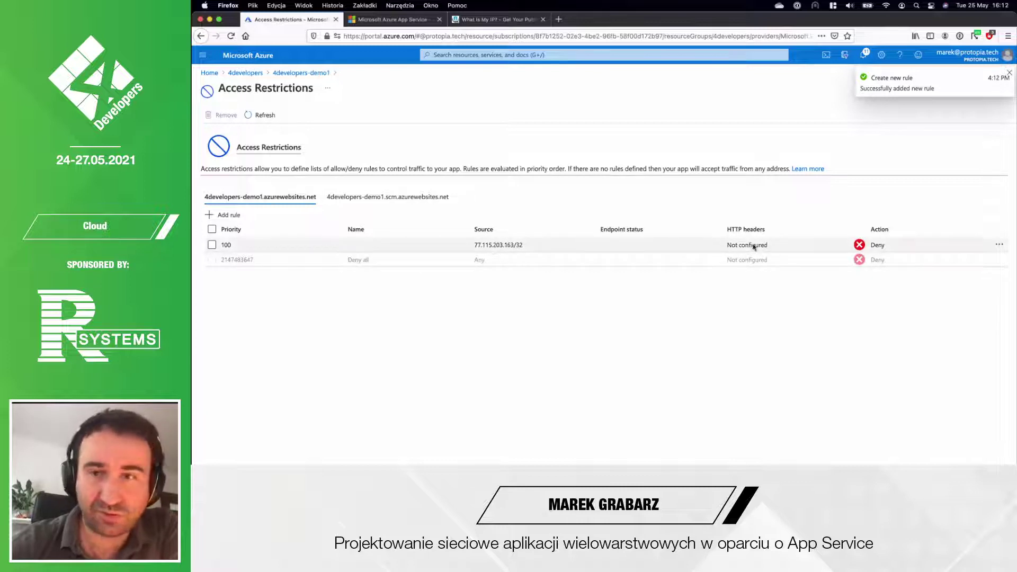
- Reload the 4developers-demo1.azurewebsites.net page to test the access restriction
click(392, 19)
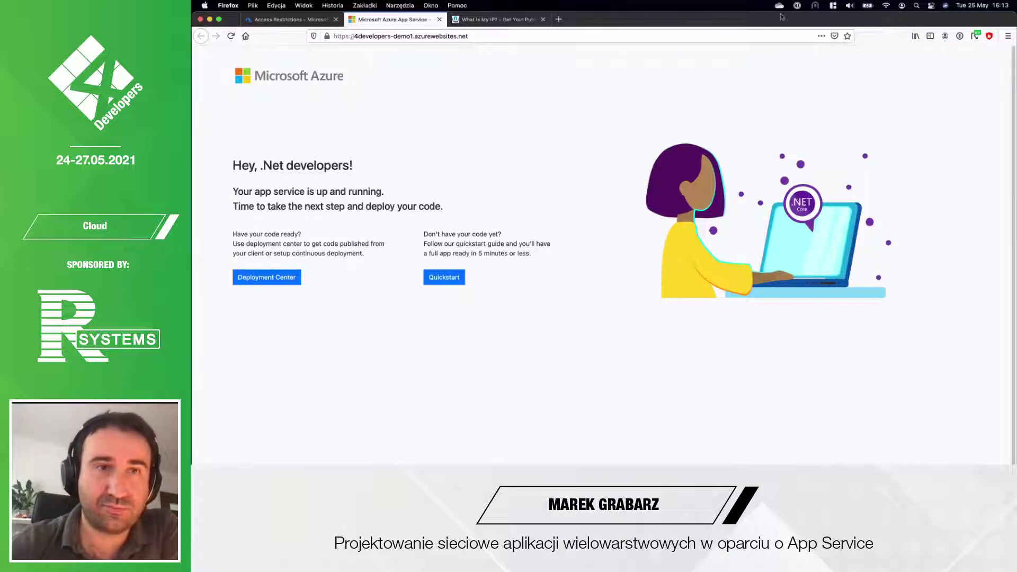
drag(863, 22, 863, 58)
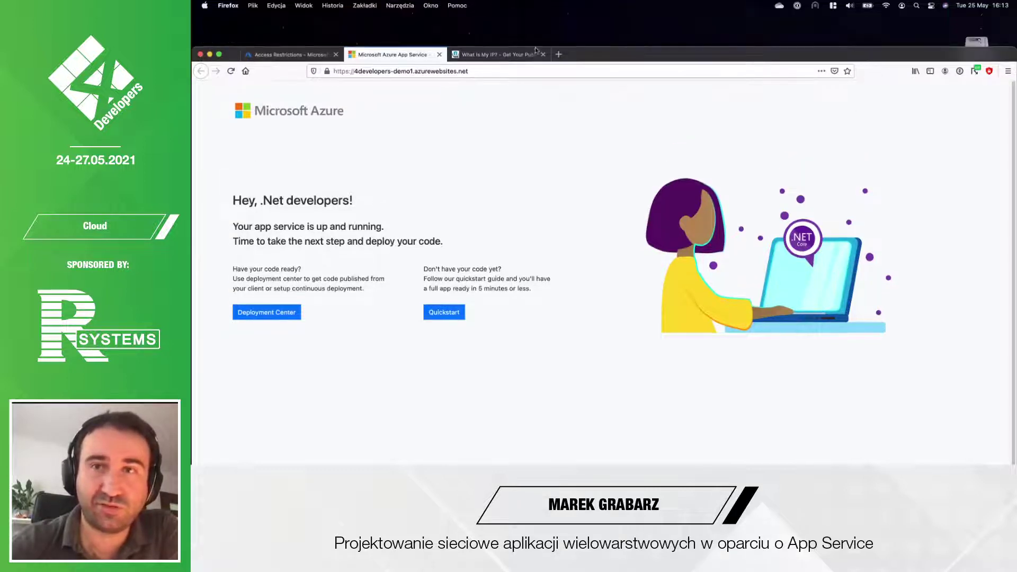
click(495, 54)
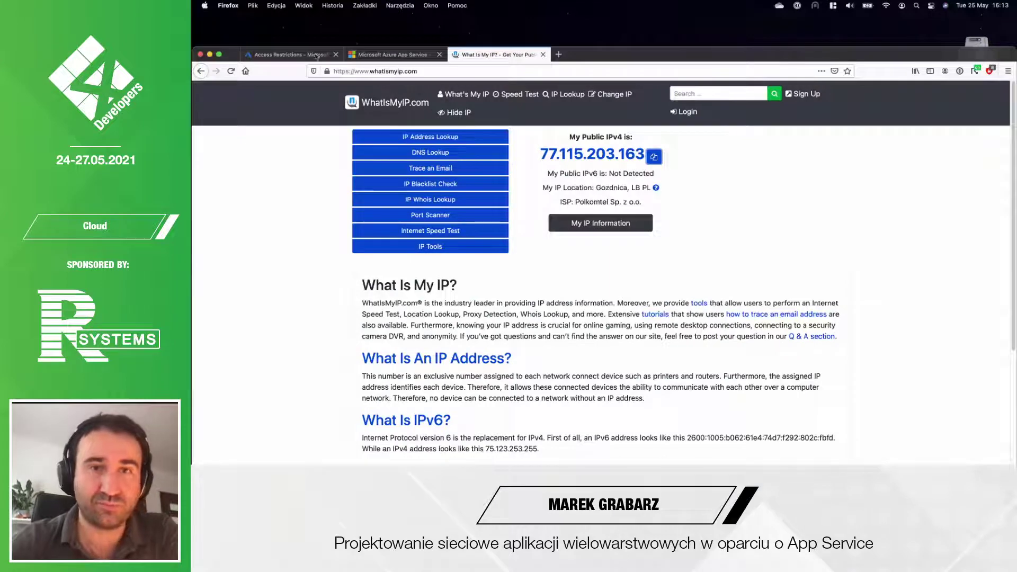
click(318, 55)
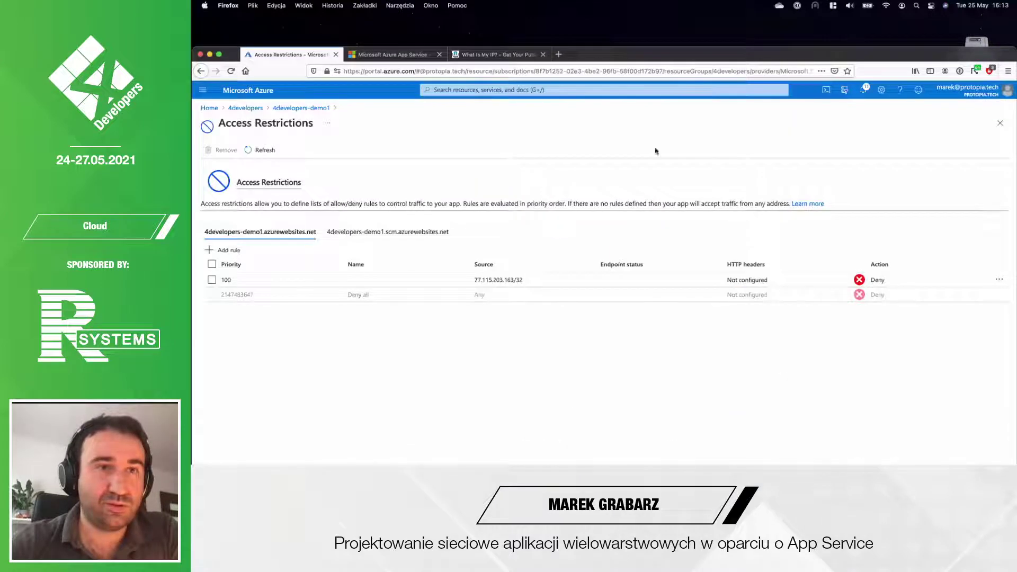
click(245, 108)
click(370, 281)
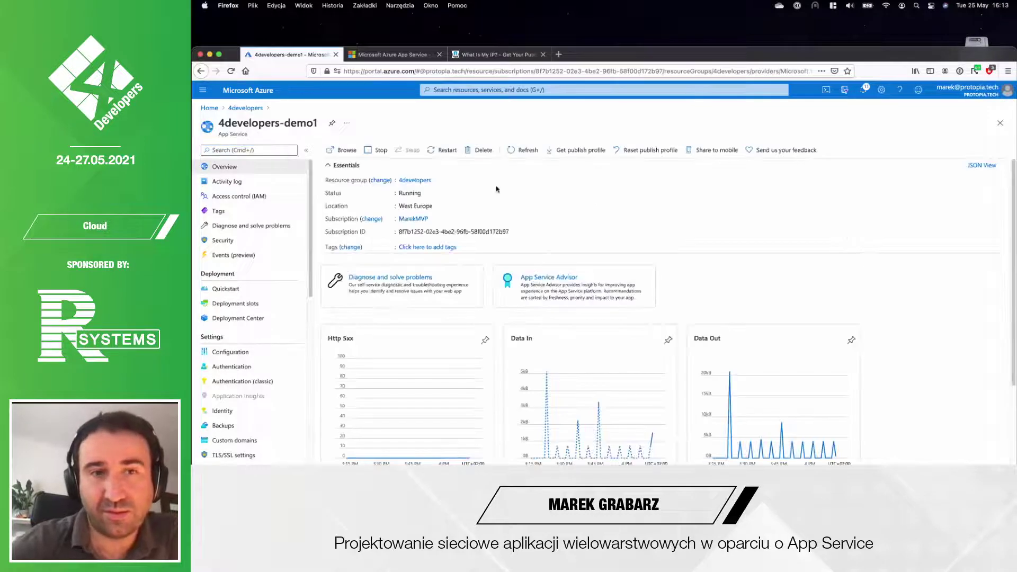
click(392, 55)
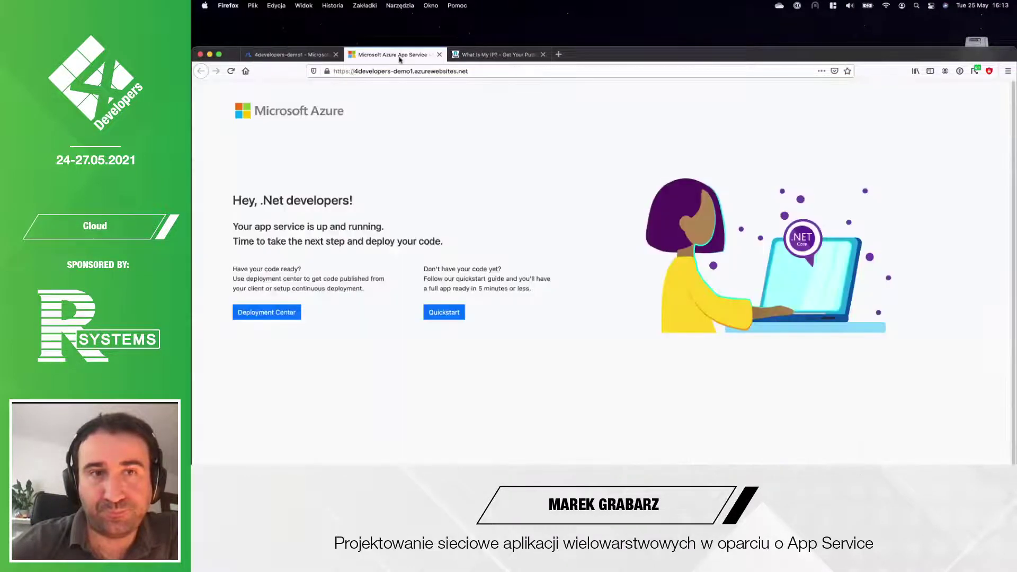
key(super+r)
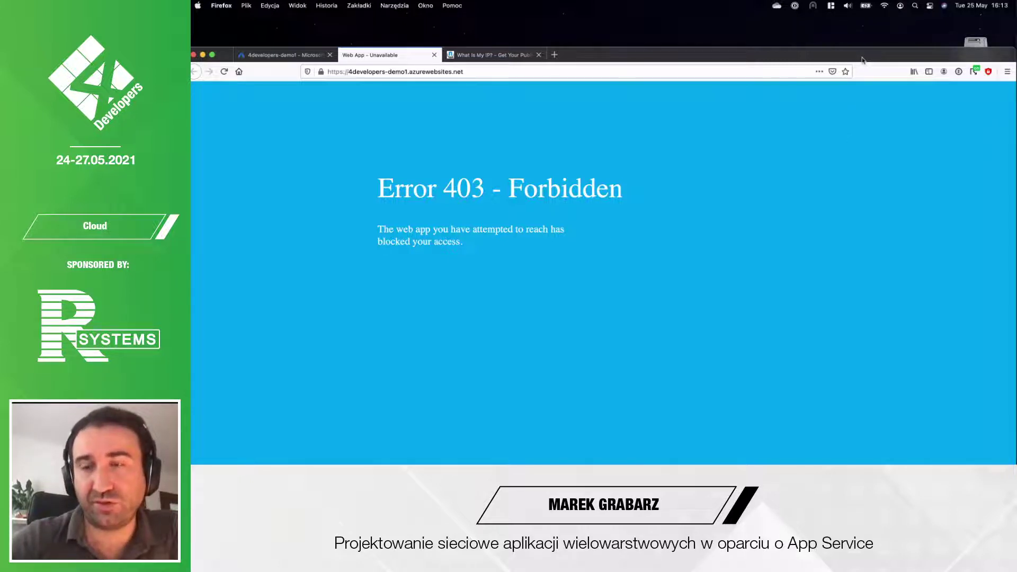
drag(862, 59, 859, 41)
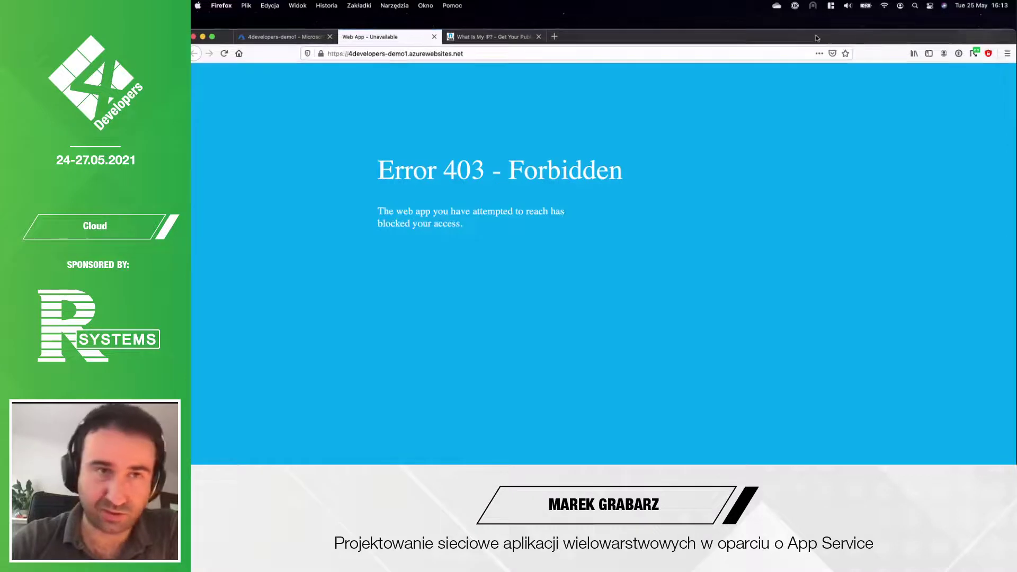
- Reopen the Access Restrictions configuration of the 4developers-demo1 app service through its Networking settings
click(267, 40)
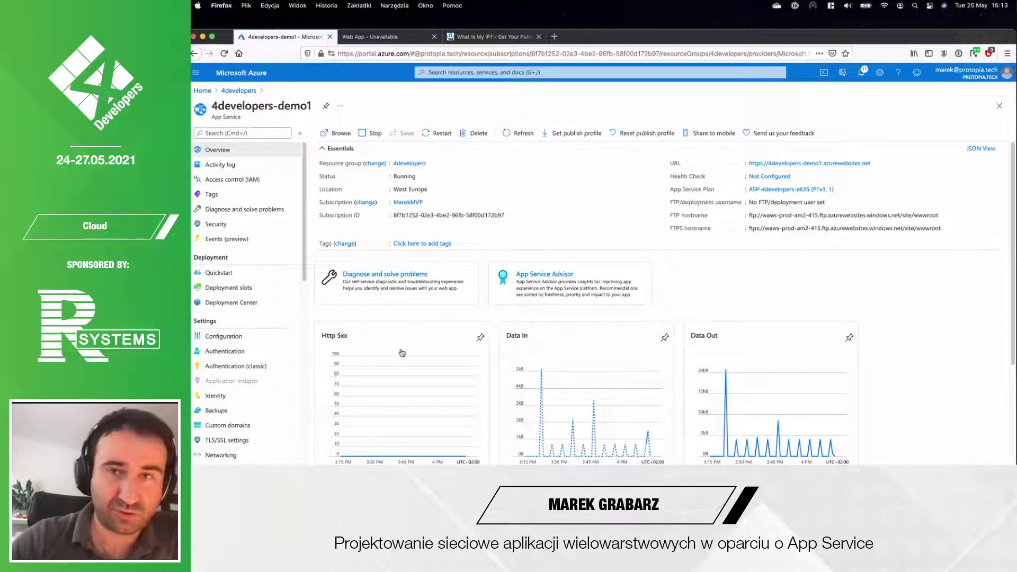
scroll(238, 339, down, 3)
click(221, 304)
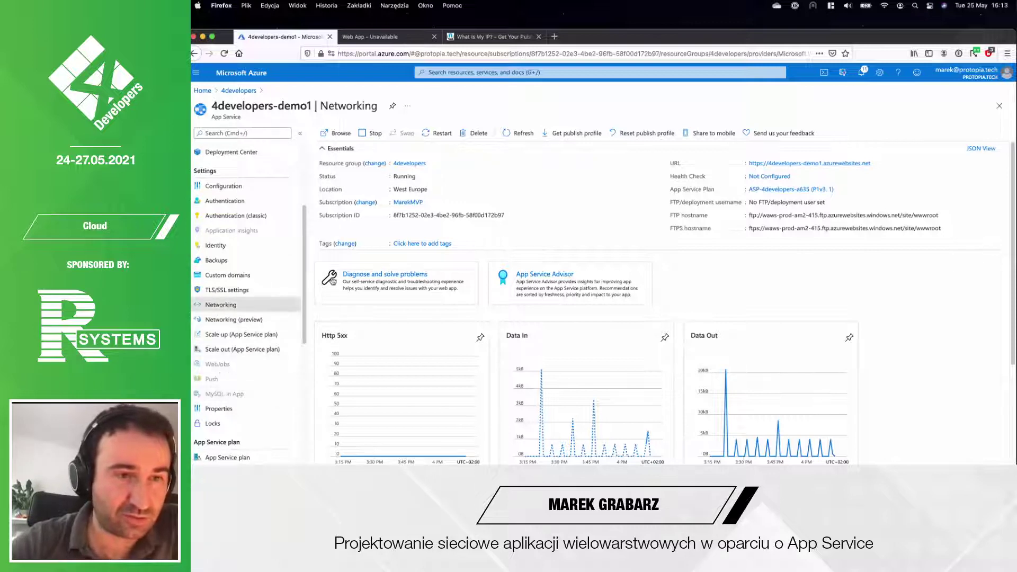
scroll(477, 455, down, 1)
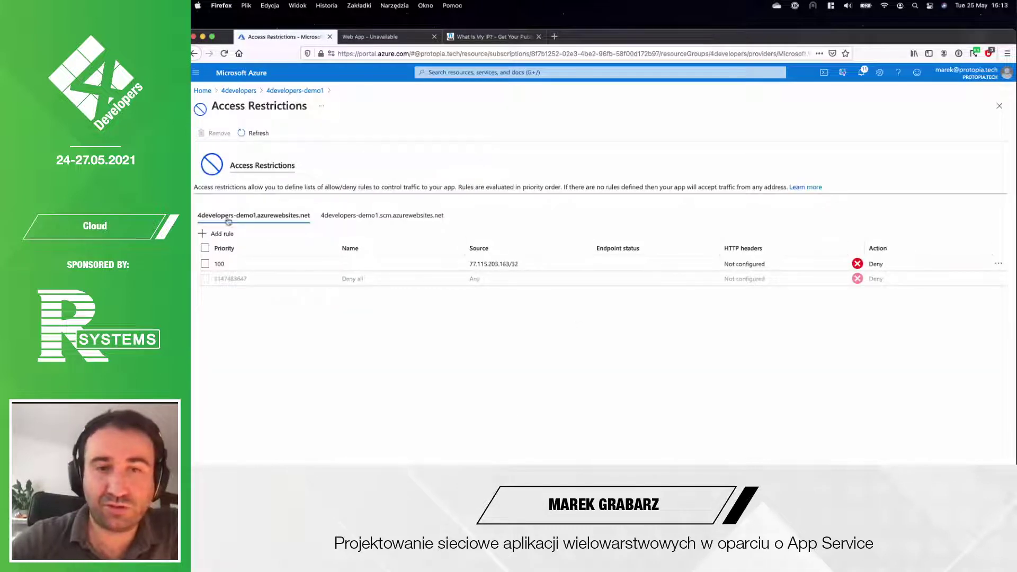
- Start another access rule with the source type Service Tag and the service tag AzureFrontDoor.Backend
click(223, 232)
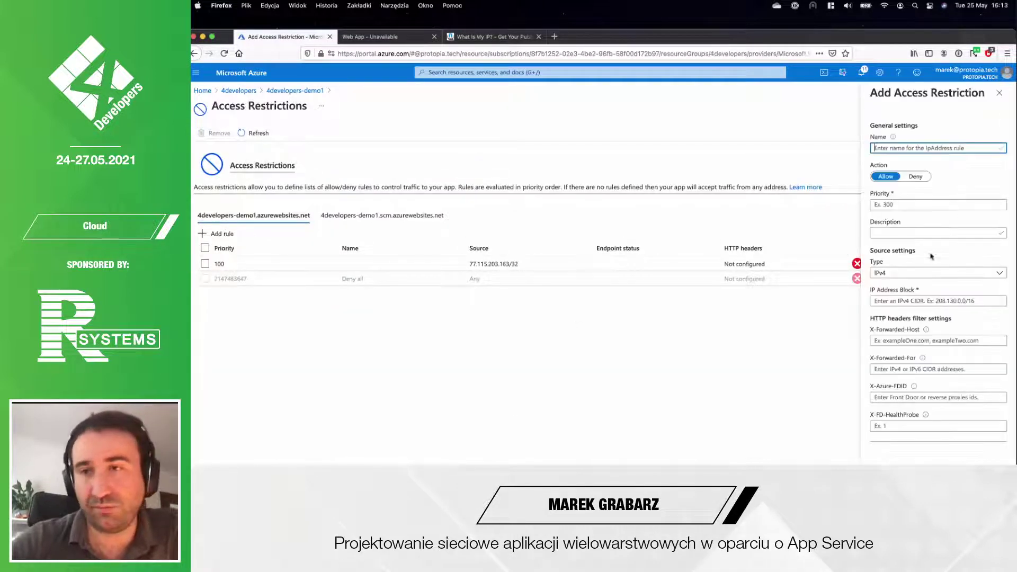
click(918, 274)
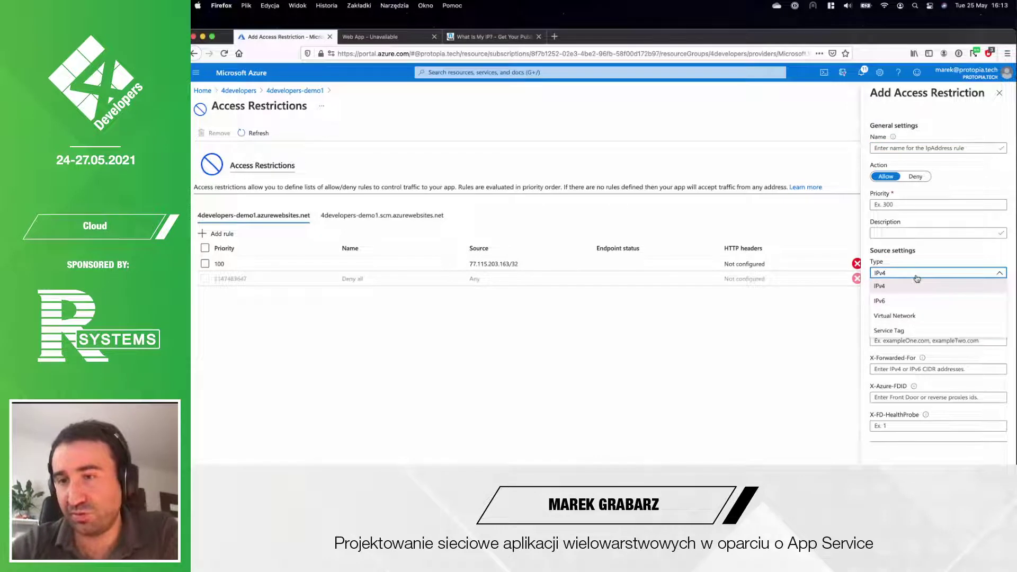
click(887, 330)
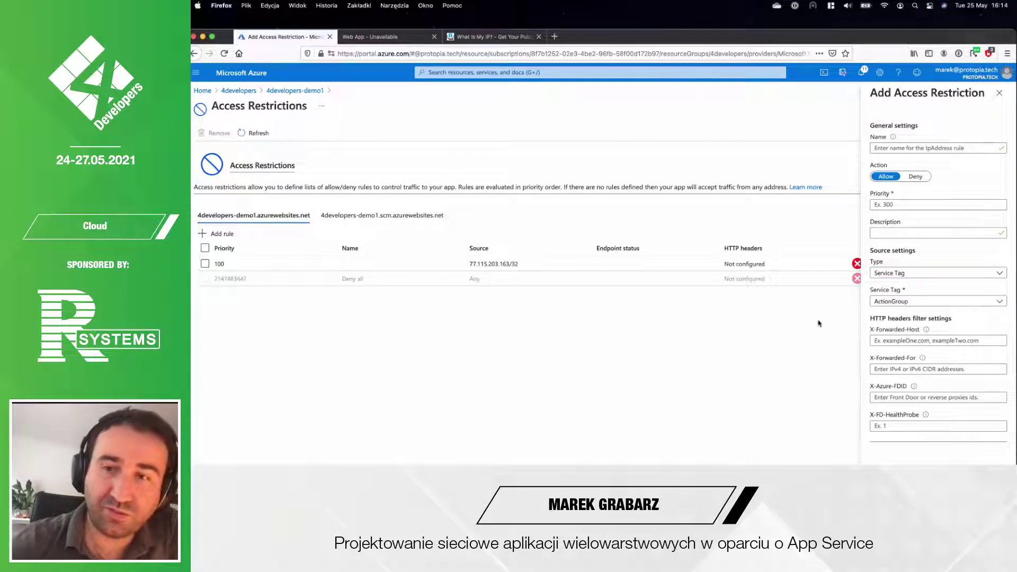
click(907, 304)
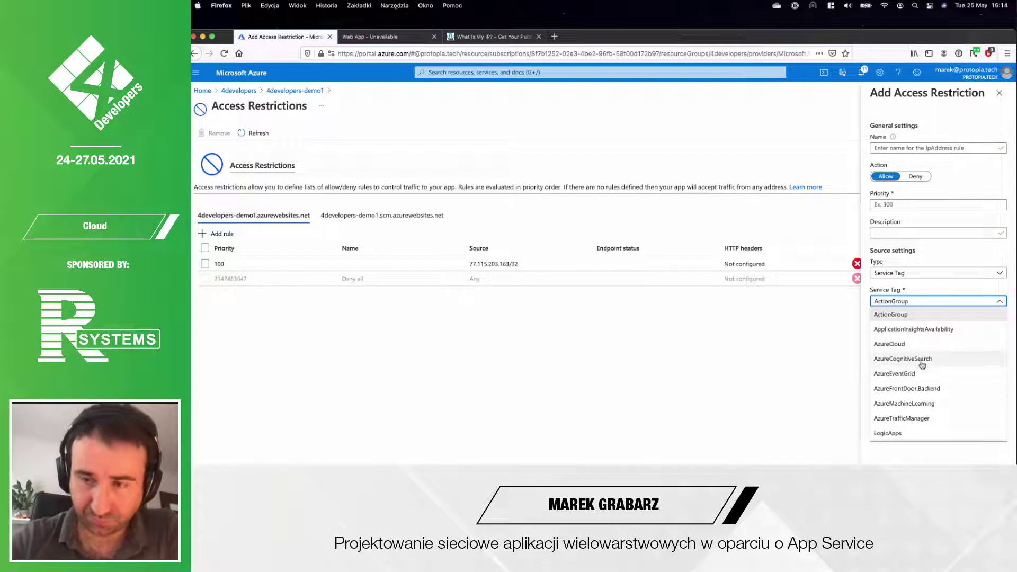
click(917, 389)
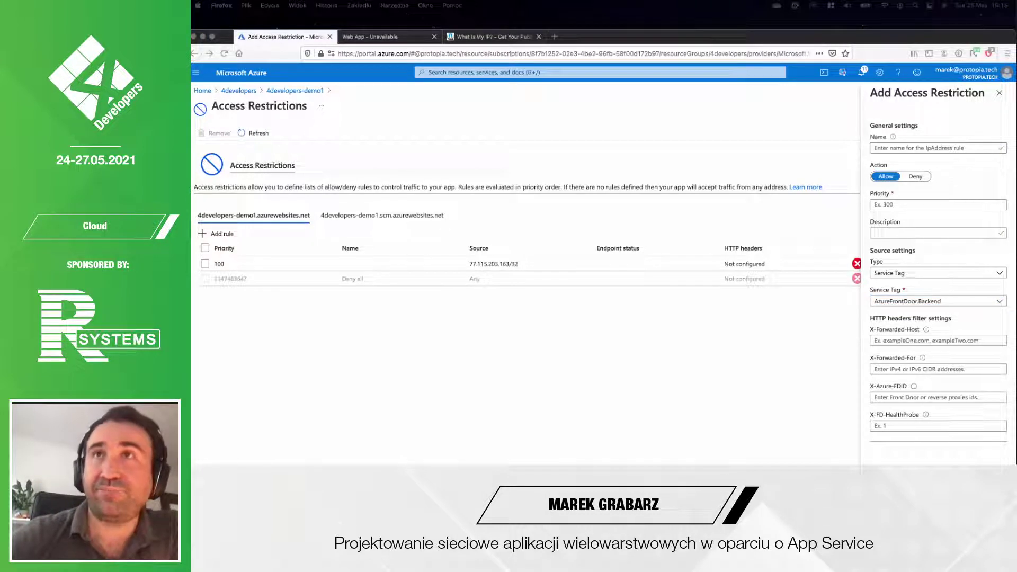
- Switch to the presentation slideshow and advance to the "AppService – VNet Integration" slide
key(super+shift+Return)
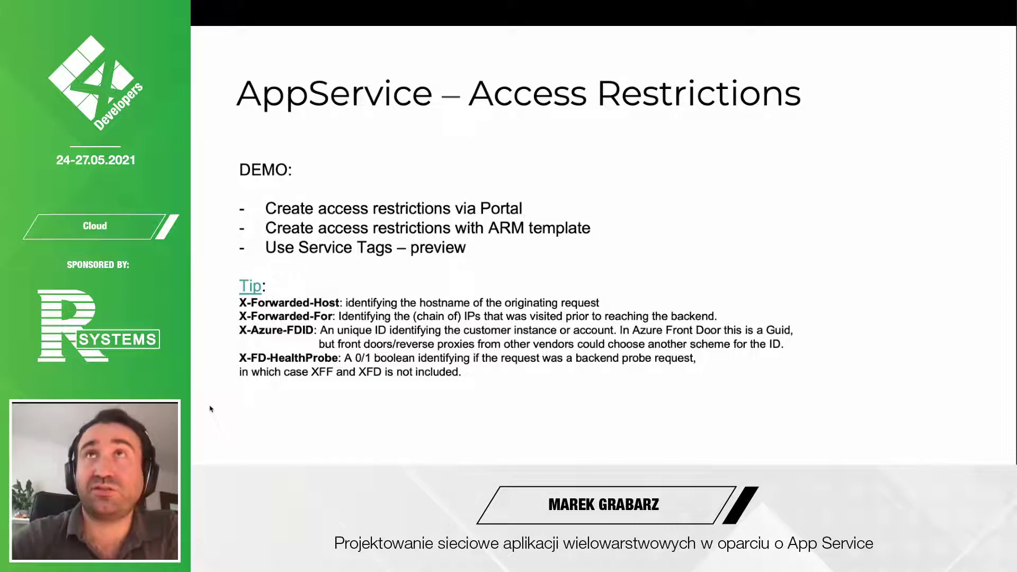
key(Right)
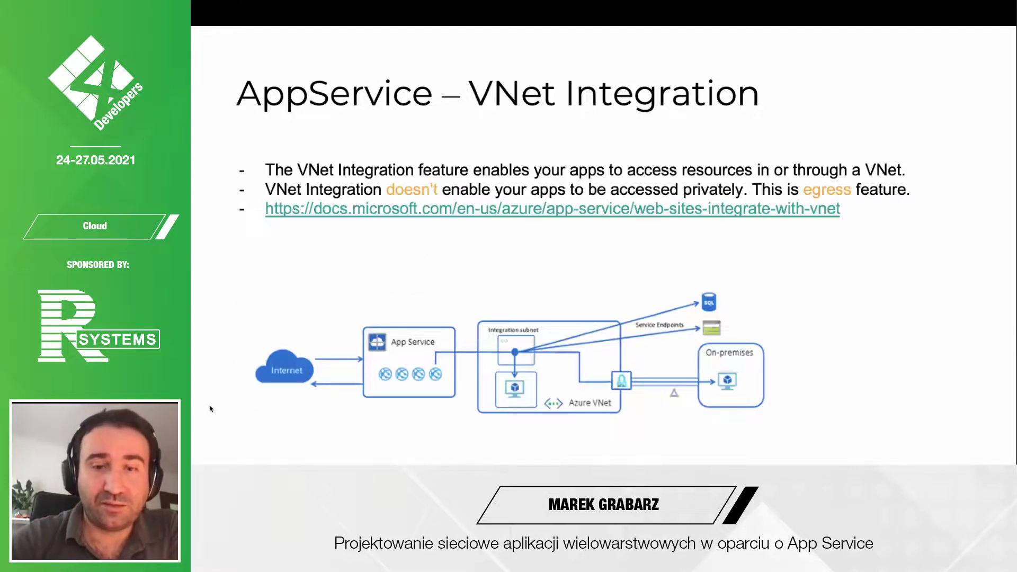